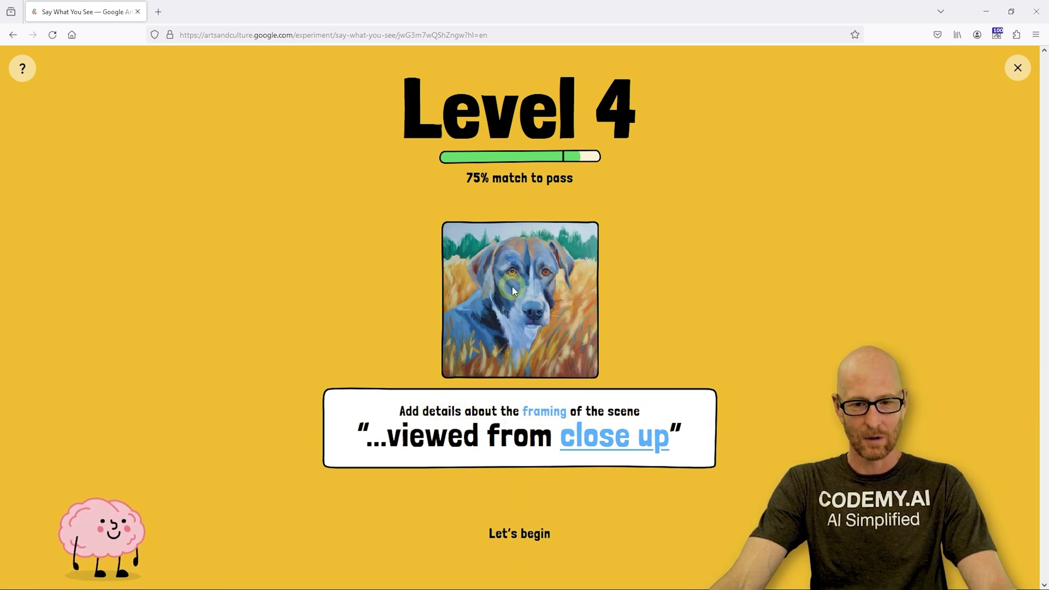
- Start Level 4 and submit the caption "cartoon sketch of a room in a house with bay windows overlooking the ocean outside"
left_click(519, 533)
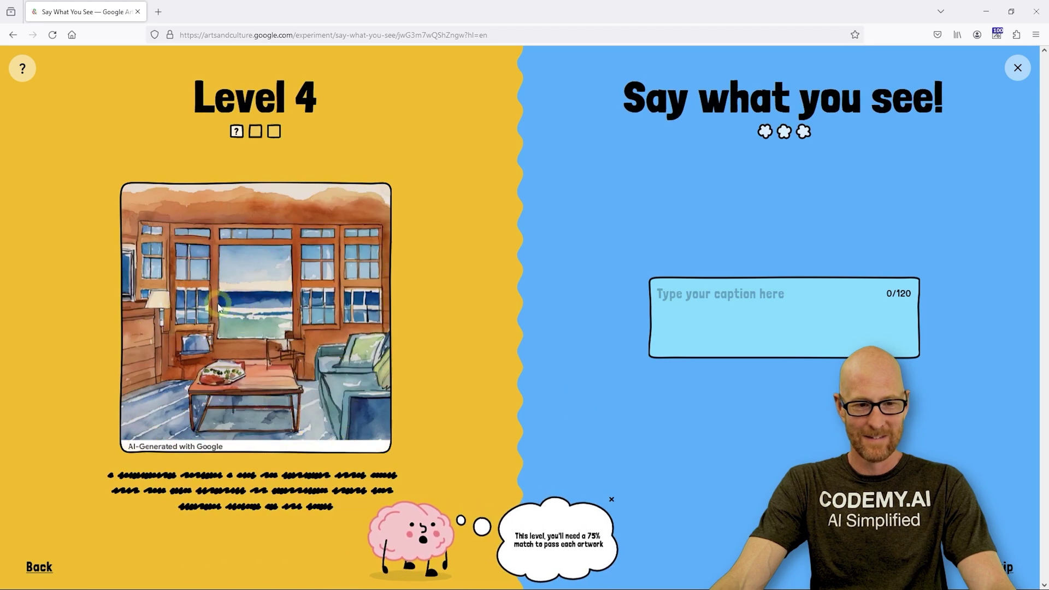
left_click(728, 322)
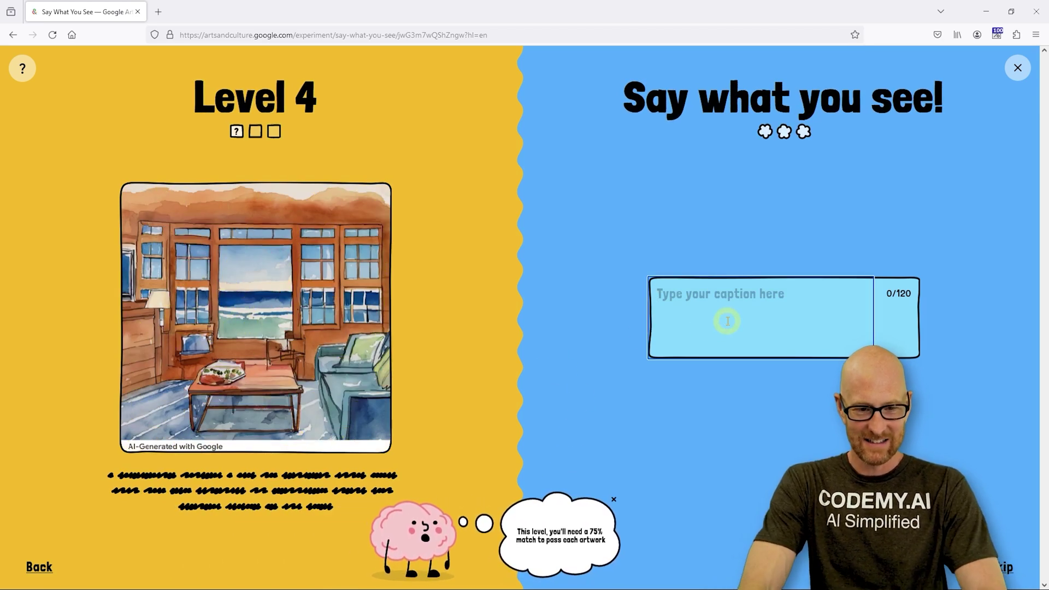
type("cartoon s")
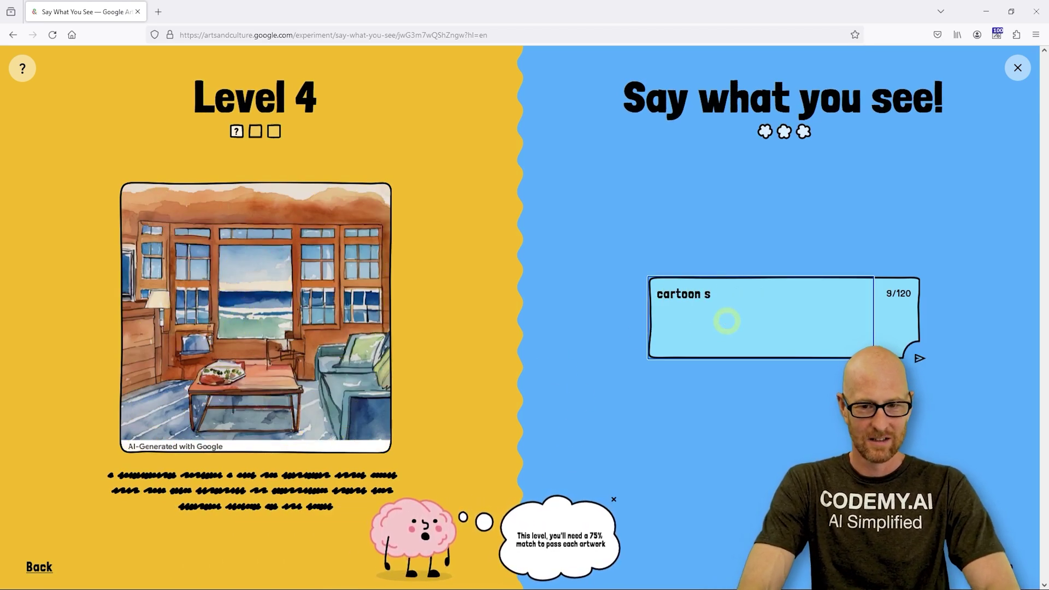
type("ketch of a ")
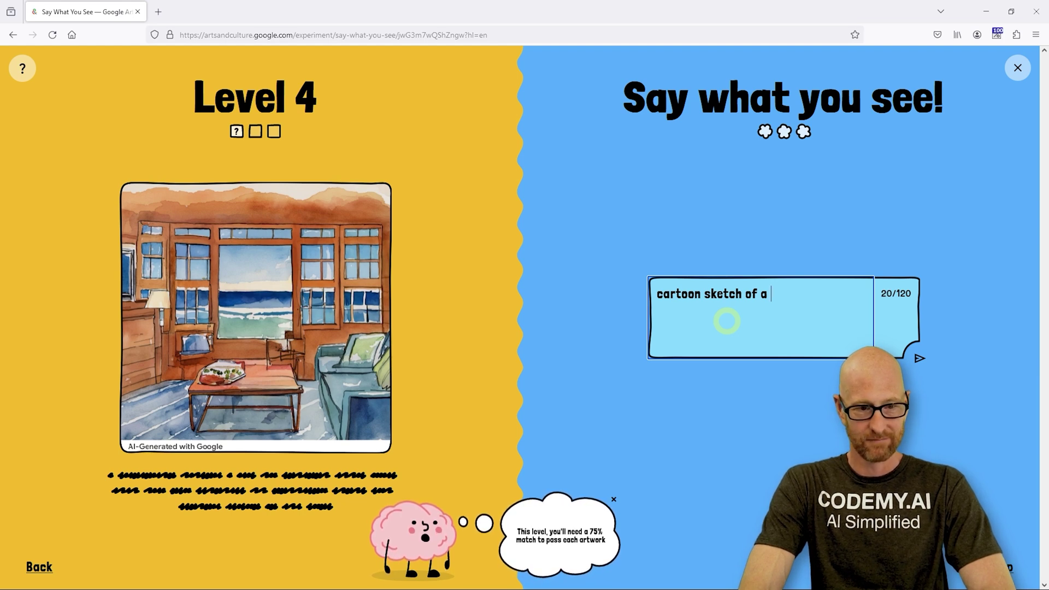
type("house")
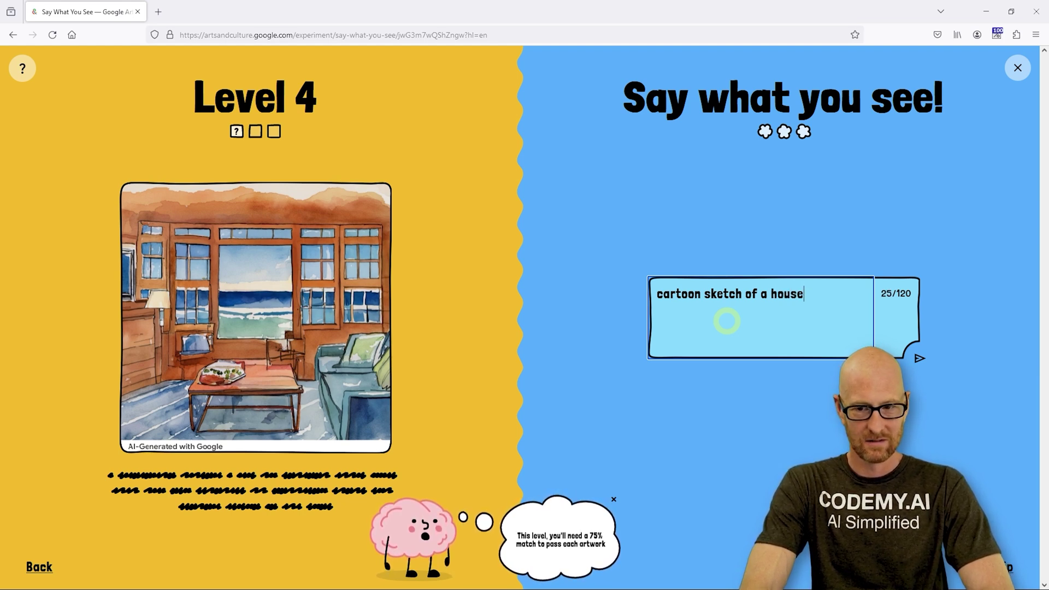
key("BackSpace")
key("BackSpace")
key("BackSpace")
key("BackSpace")
key("BackSpace")
type("room")
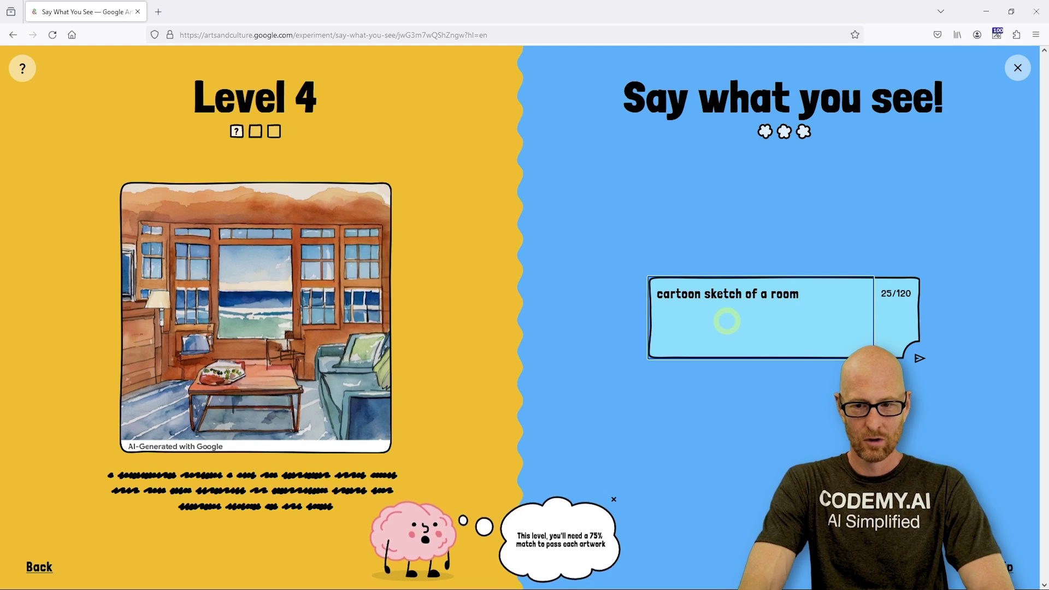
type(" in a house with bay windows overlooking the ocean outside")
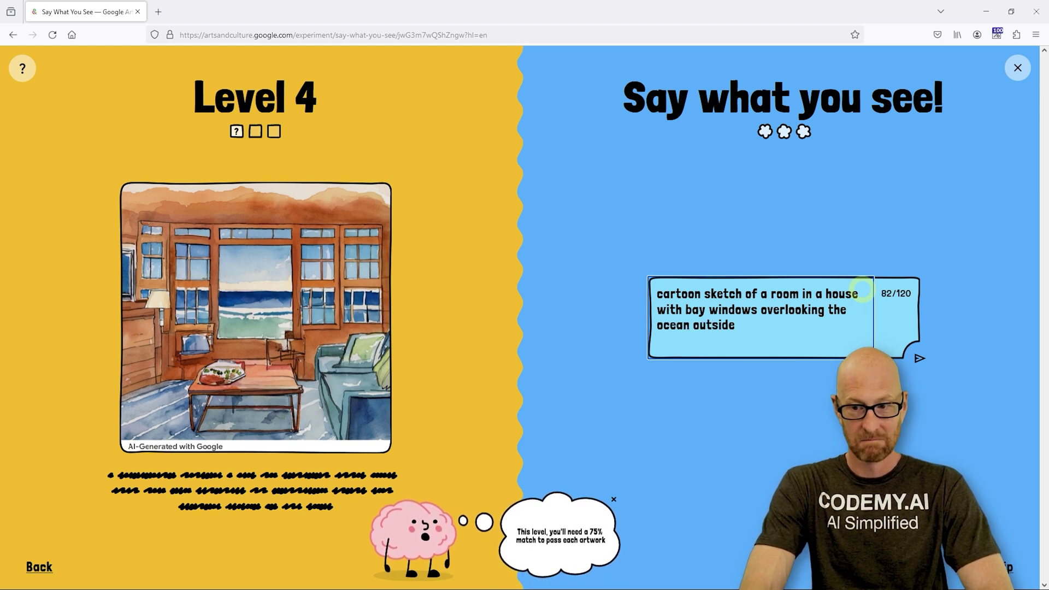
key("Return")
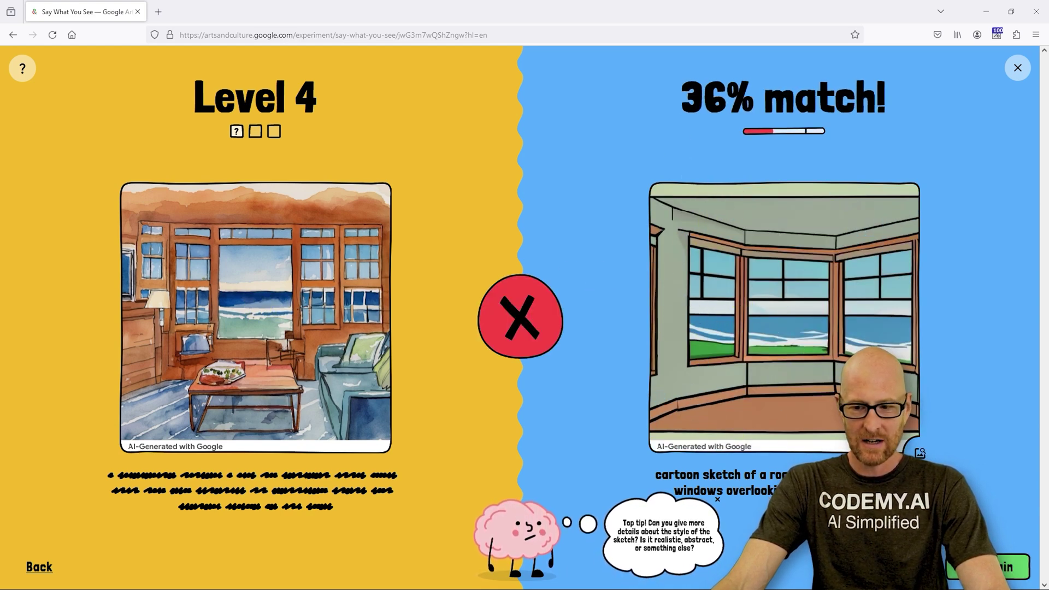
- Retry the room artwork, inserting "centered in the room" before "overlooking" in the caption, and submit it
left_click(989, 568)
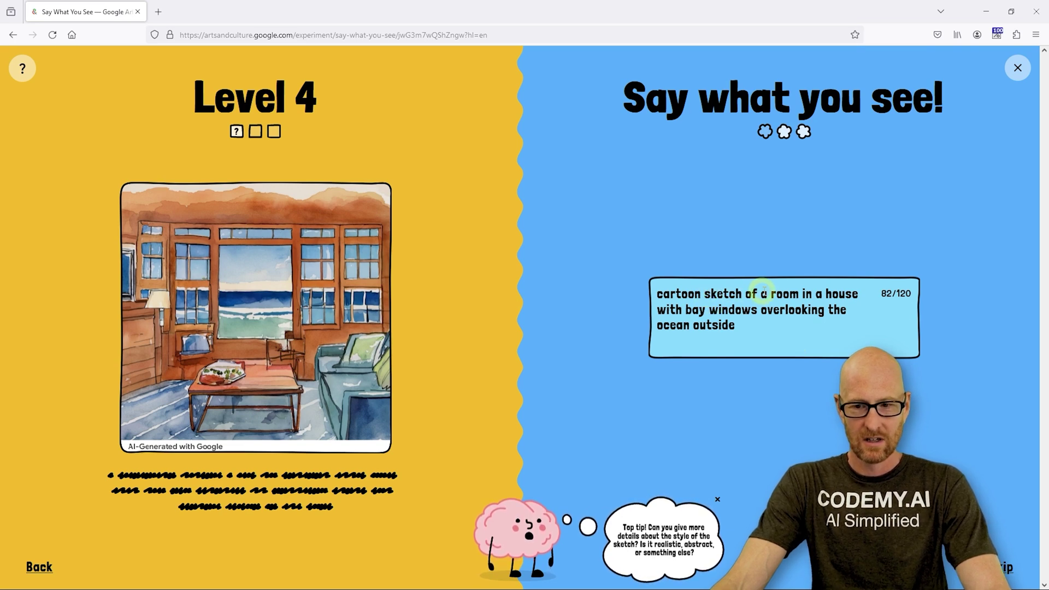
left_click(687, 311)
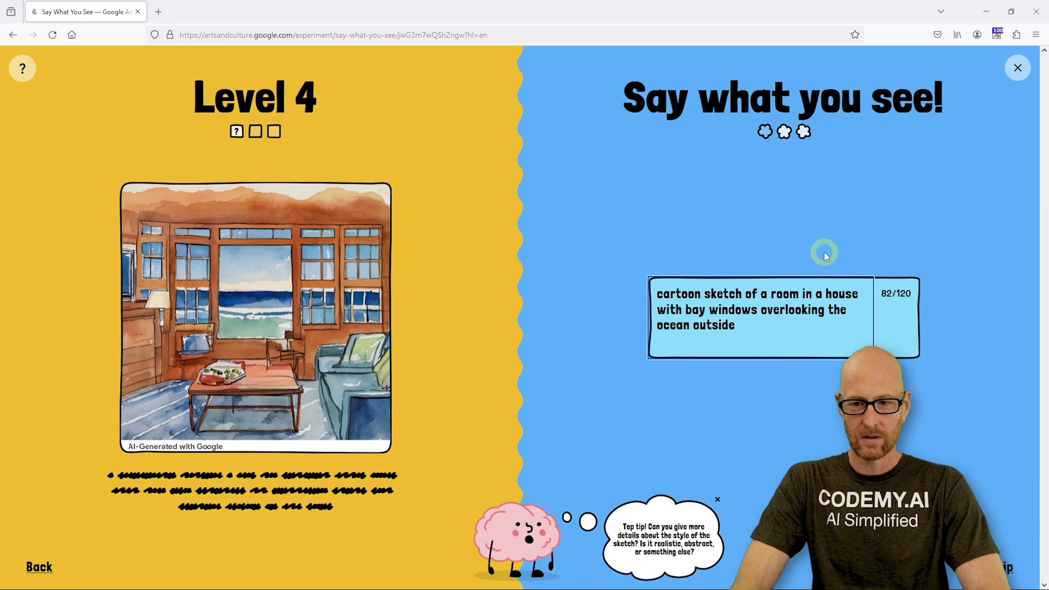
type("centered i")
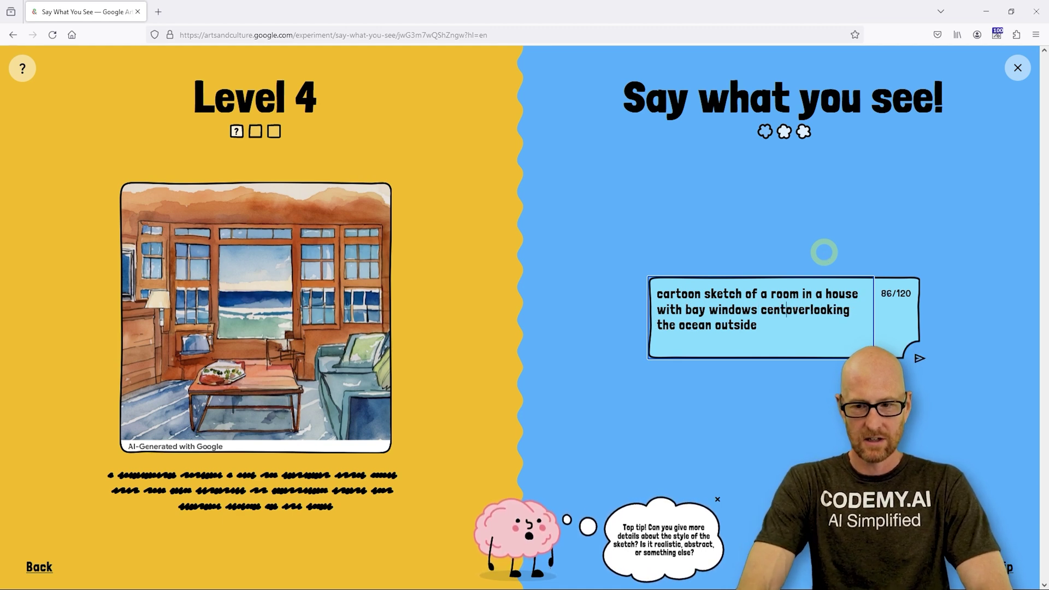
type("n the room")
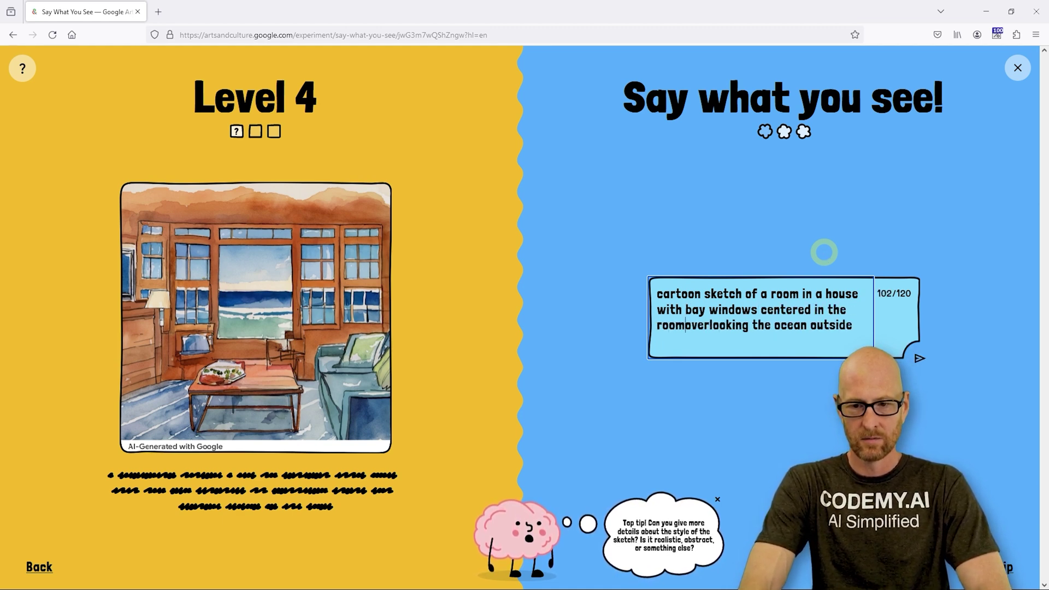
key("Return")
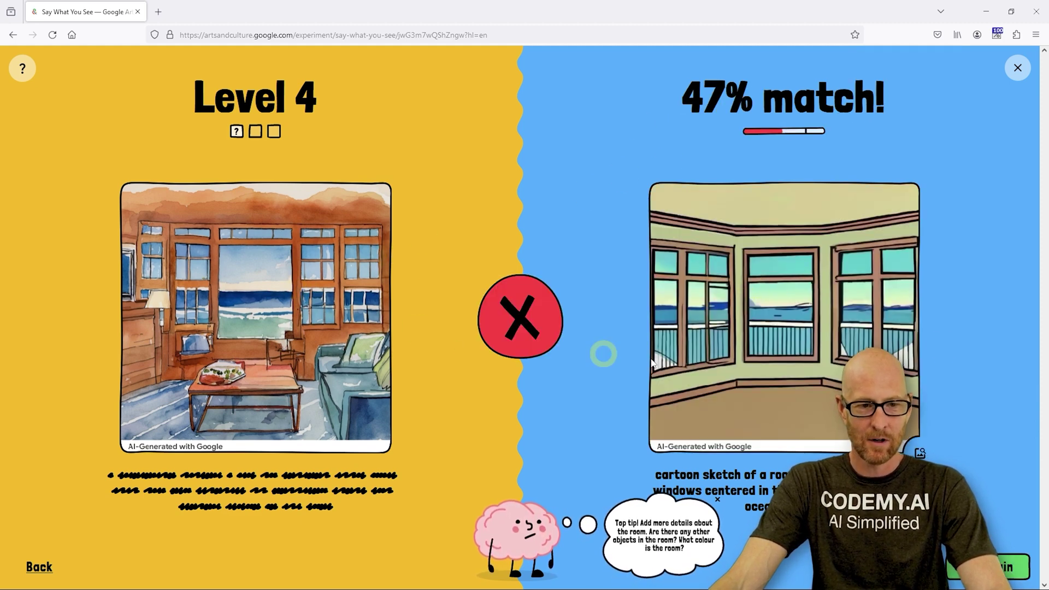
- Retry the room artwork with the caption ending "with one large bay window centered in the room and four smaller windows facing ocean"
left_click(1010, 570)
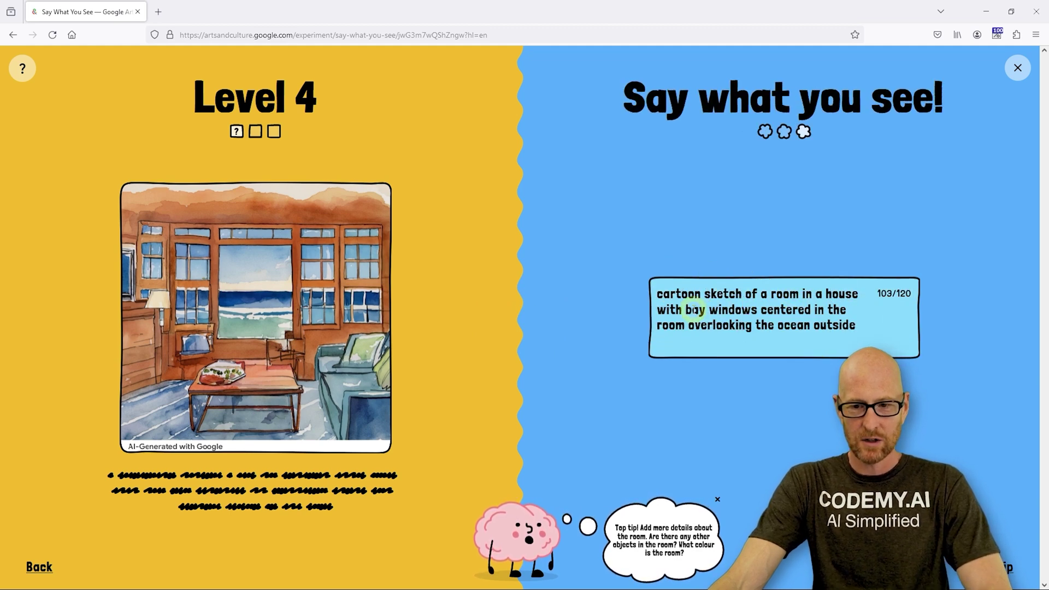
left_click(689, 310)
type("one large")
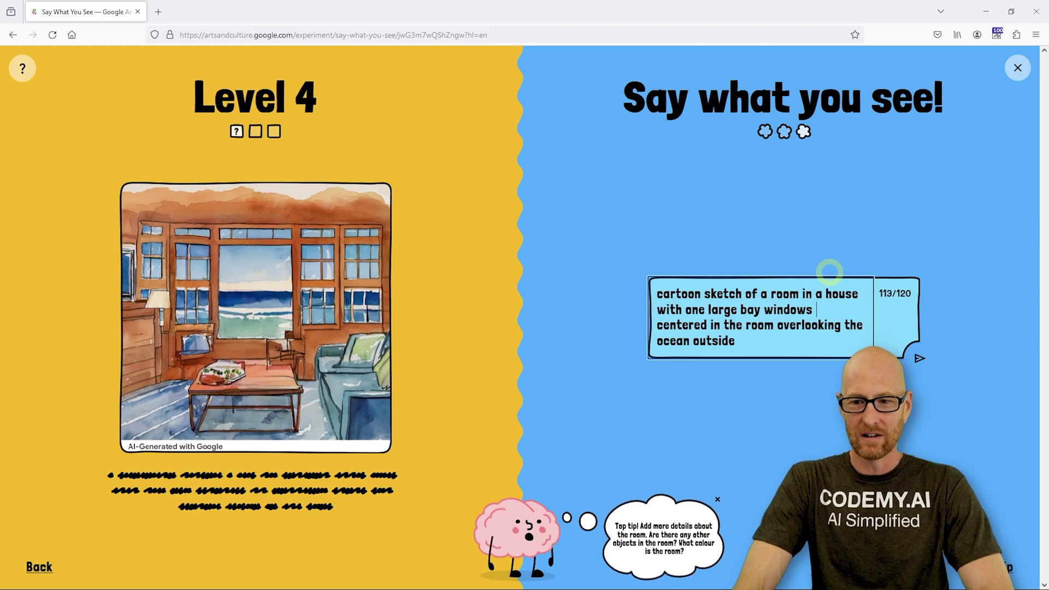
key("BackSpace")
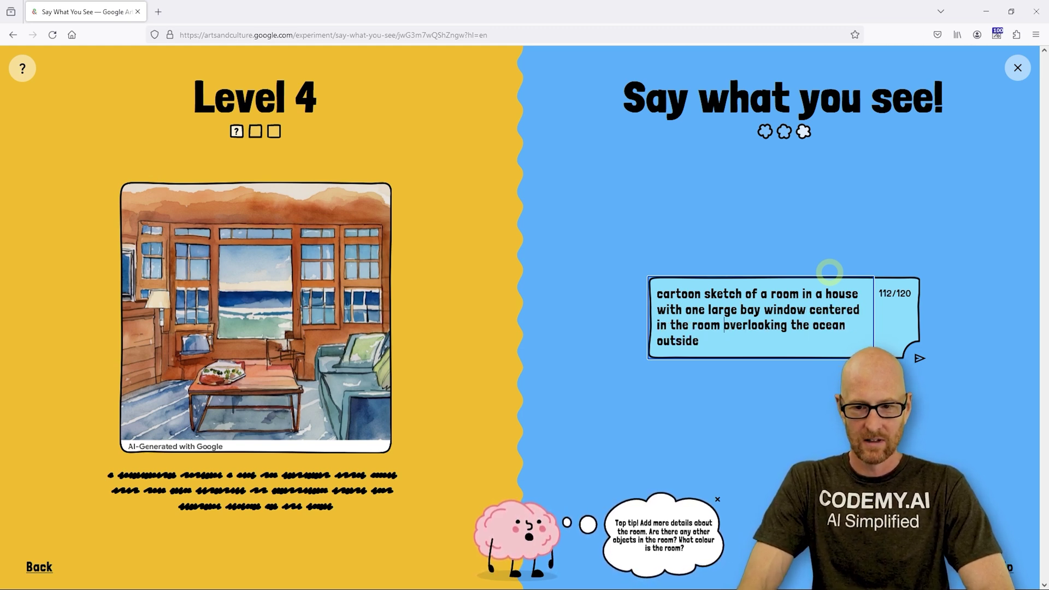
type("and ")
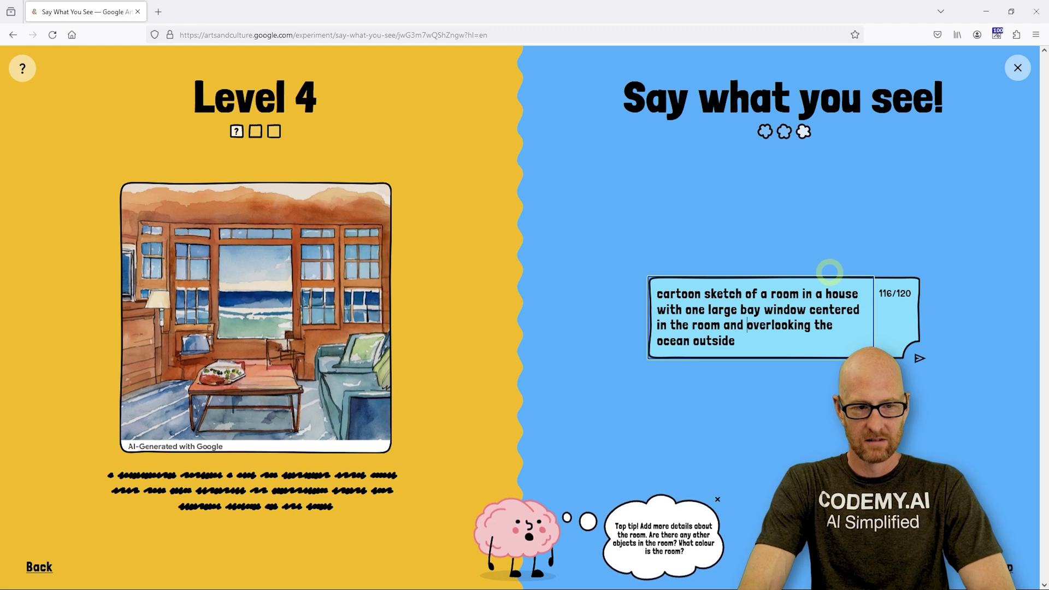
type("four")
key("ctrl+shift+End")
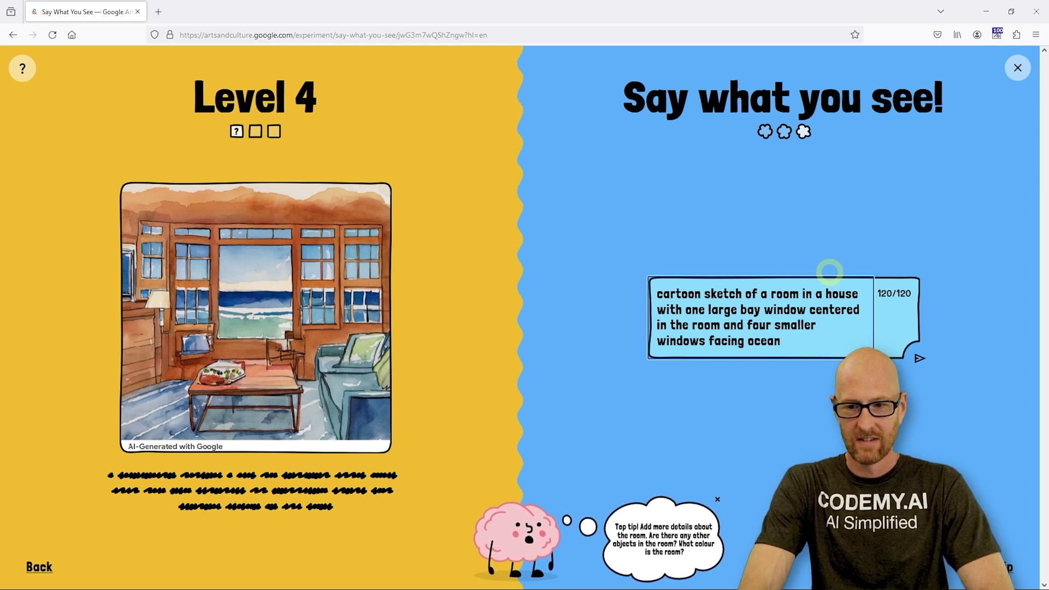
key("Return")
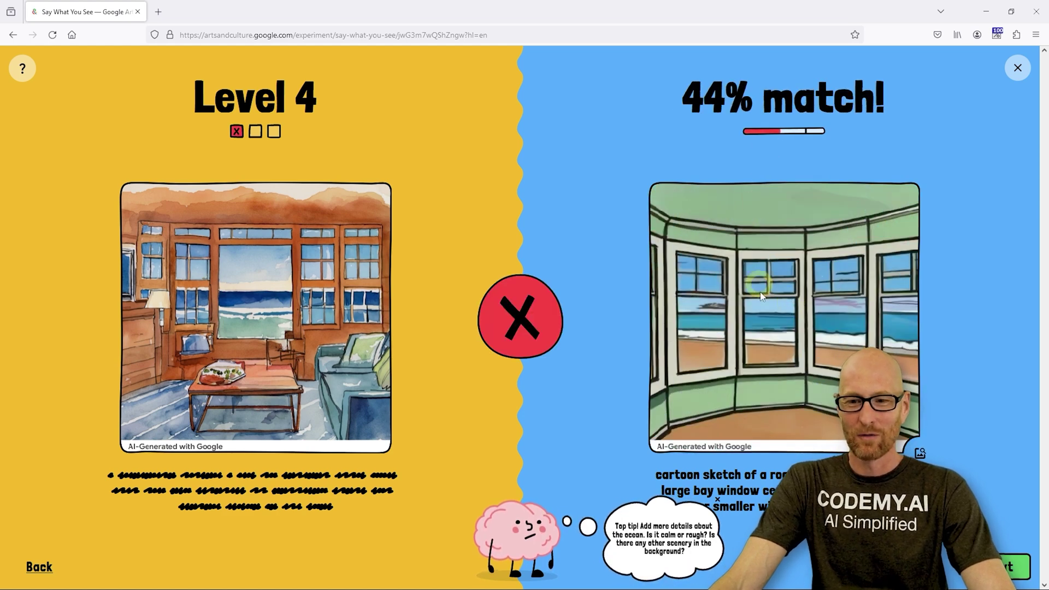
- Skip the second artwork and submit the horse caption "sculpture of a horse with one paw raised on a wooden block against a brown wall."
left_click(1014, 567)
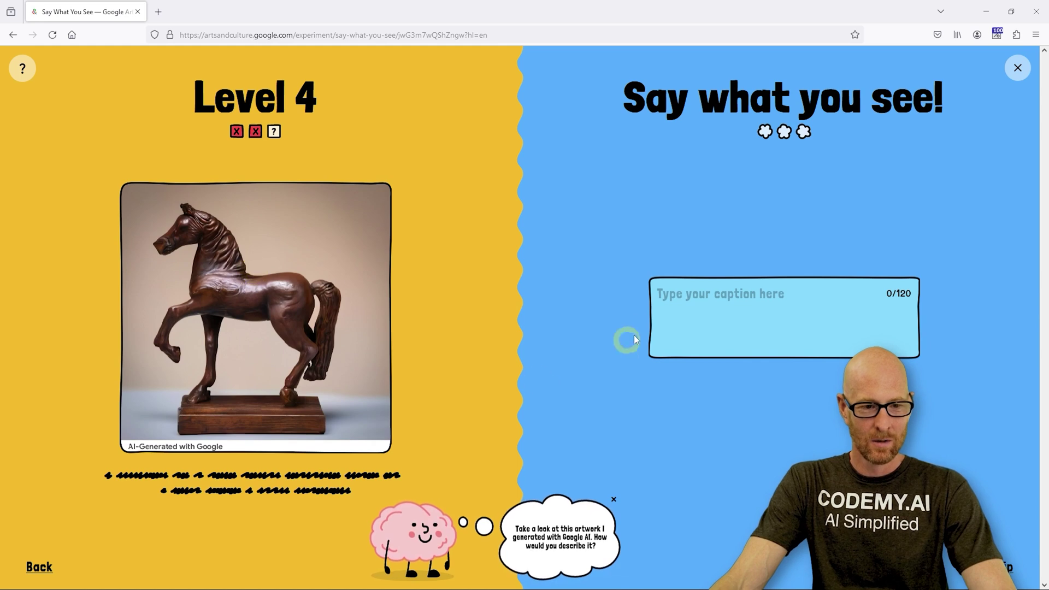
left_click(757, 310)
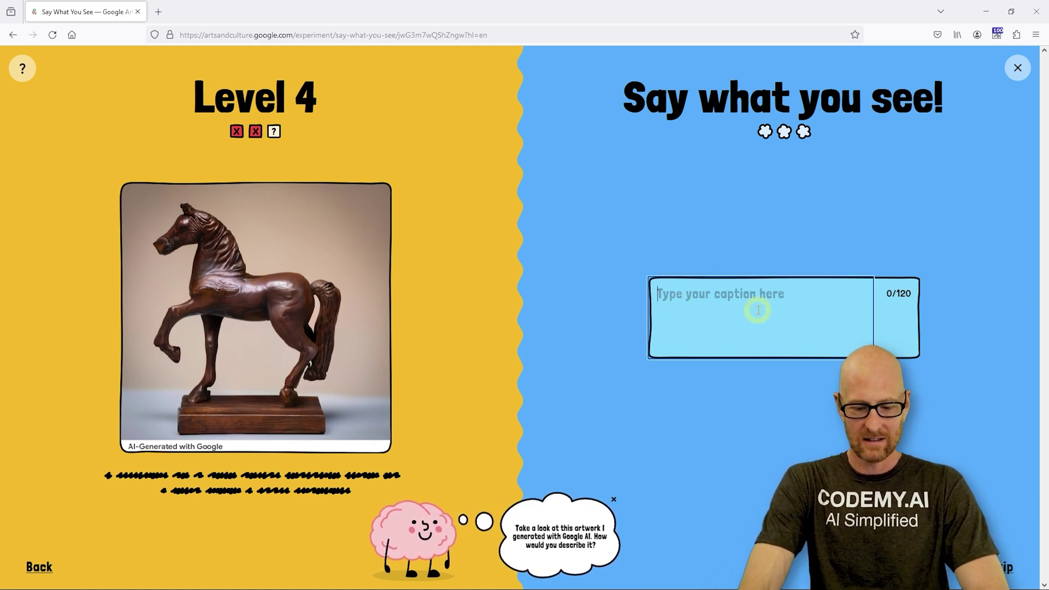
type("s")
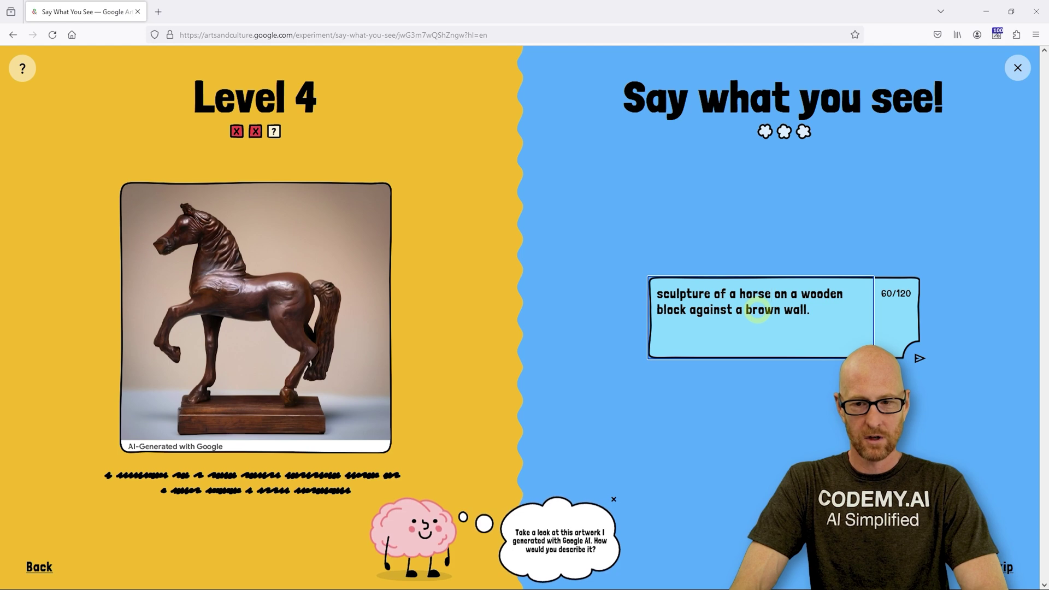
type("with")
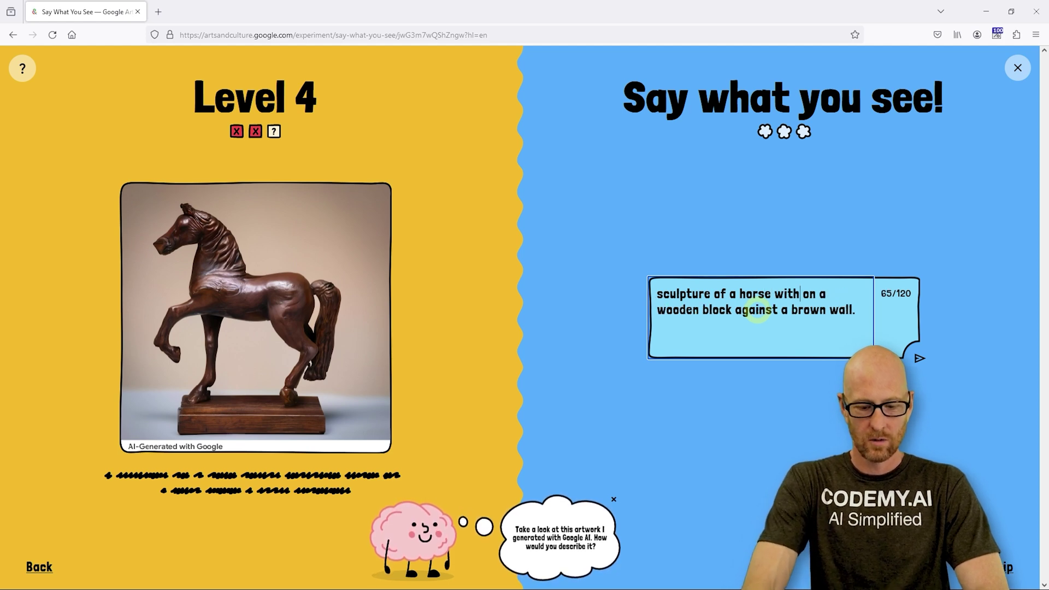
type(" one paw ")
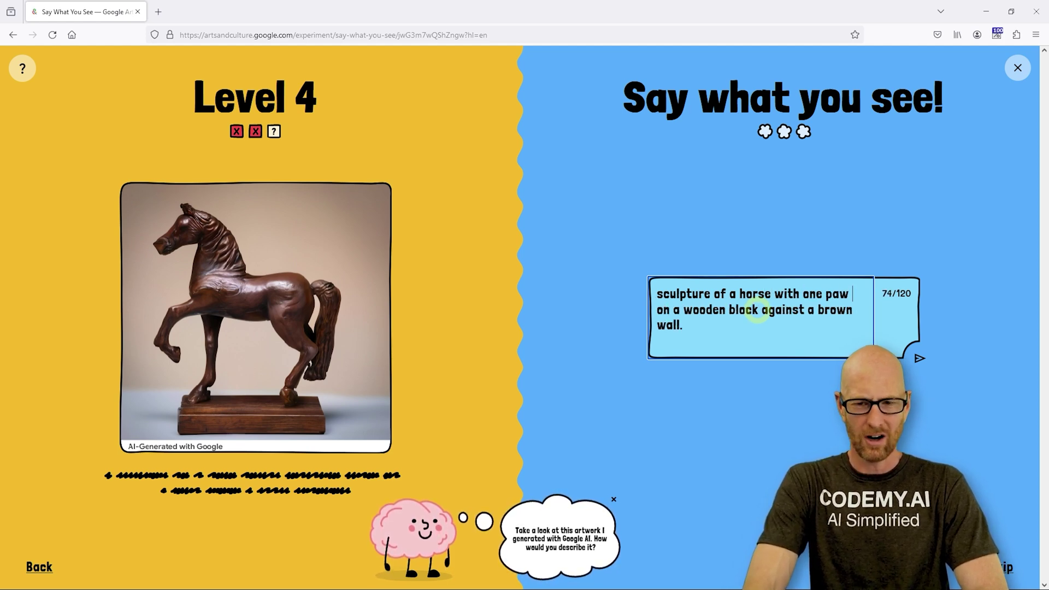
type("raised")
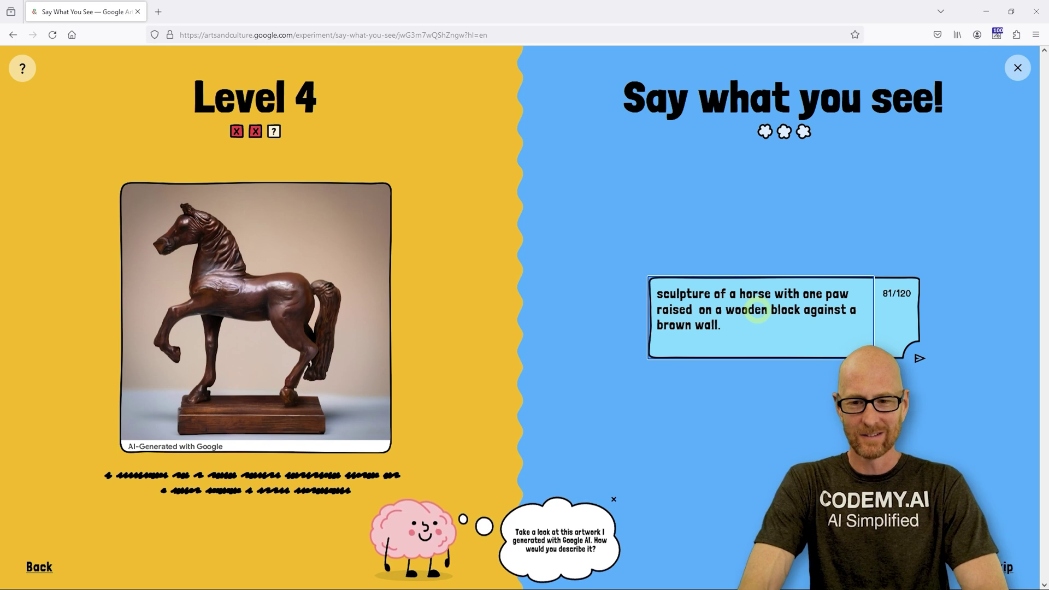
key("Return")
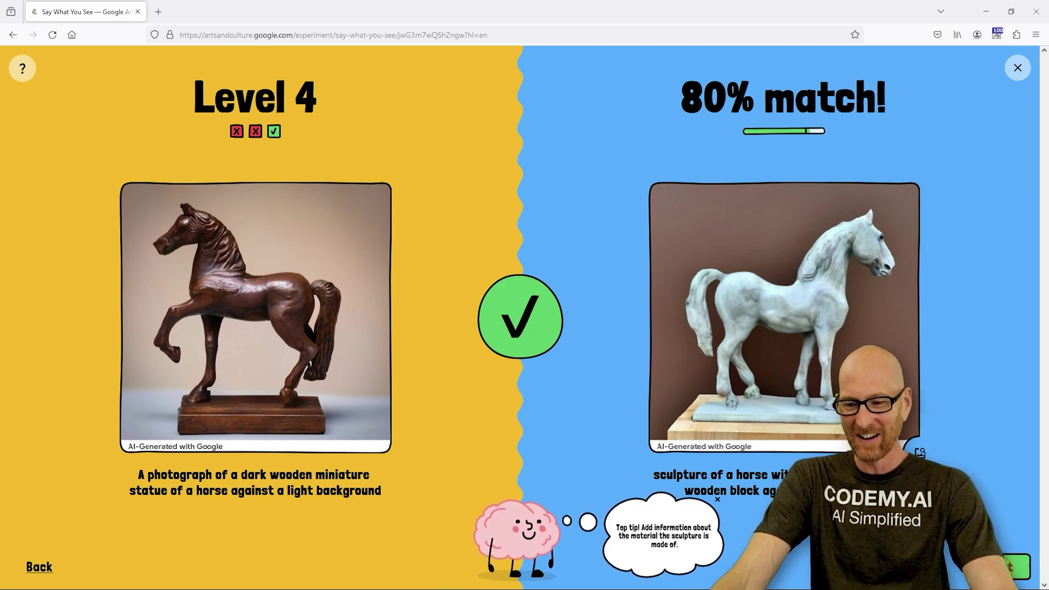
- Leave the horse result, continue past the Level 4 summary and begin Level 5
left_click(1013, 567)
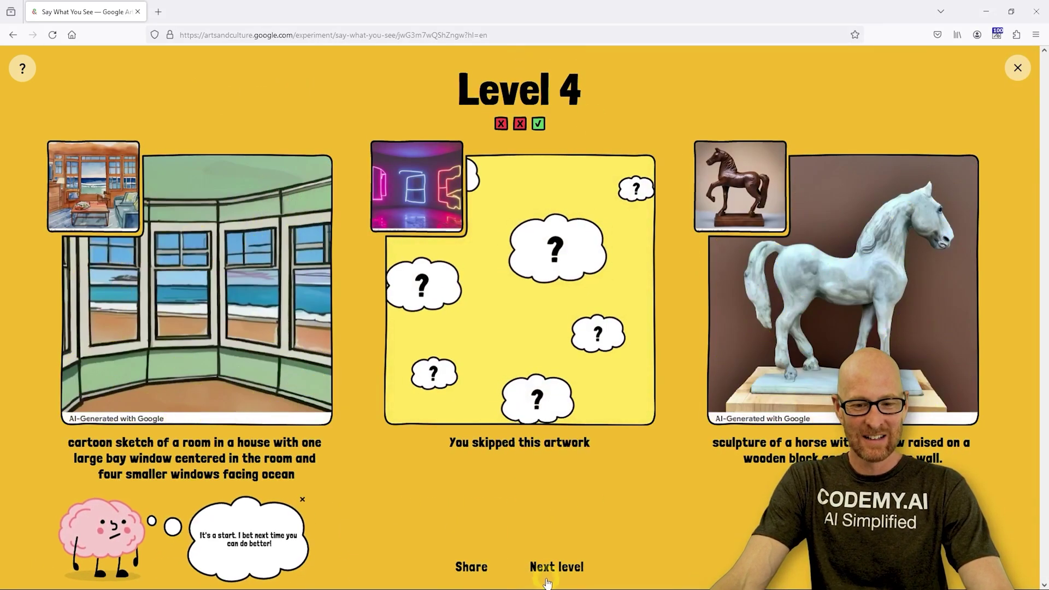
left_click(553, 570)
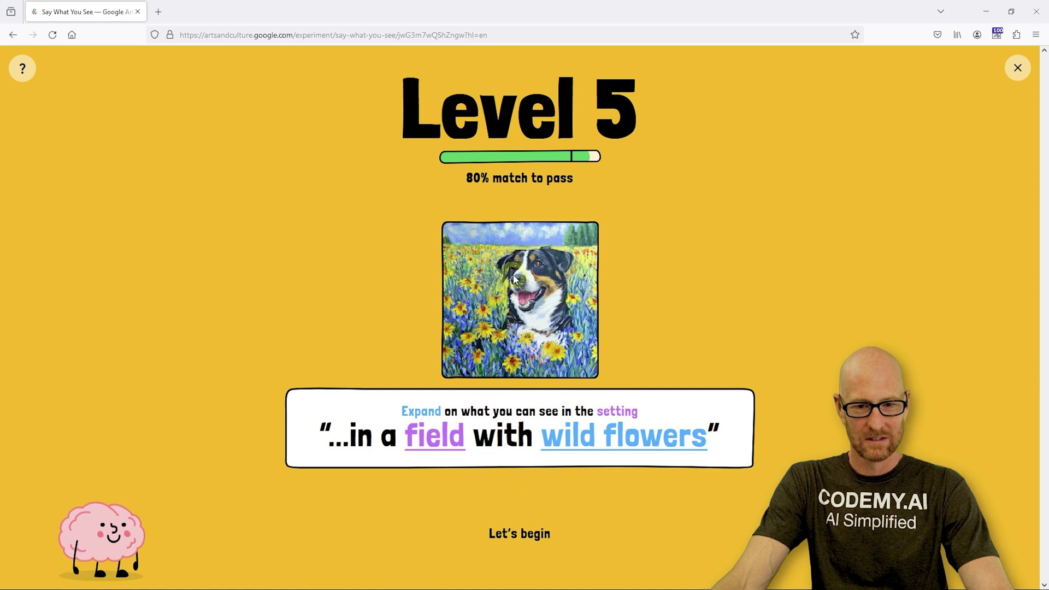
left_click(533, 534)
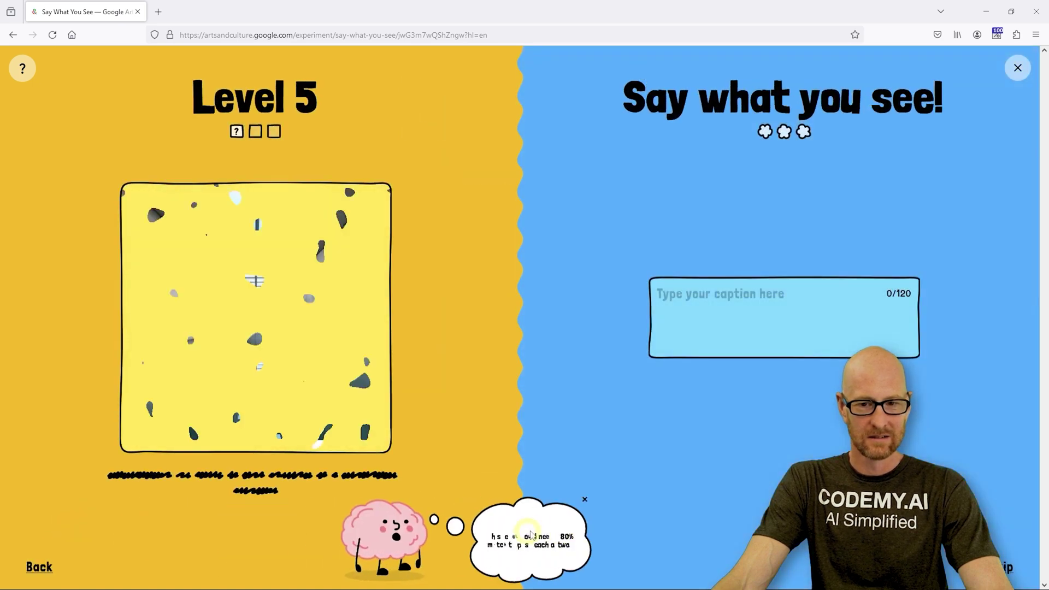
- Caption the first Level 5 artwork, starting with "industrial hallway stretching into the distance with"
left_click(747, 298)
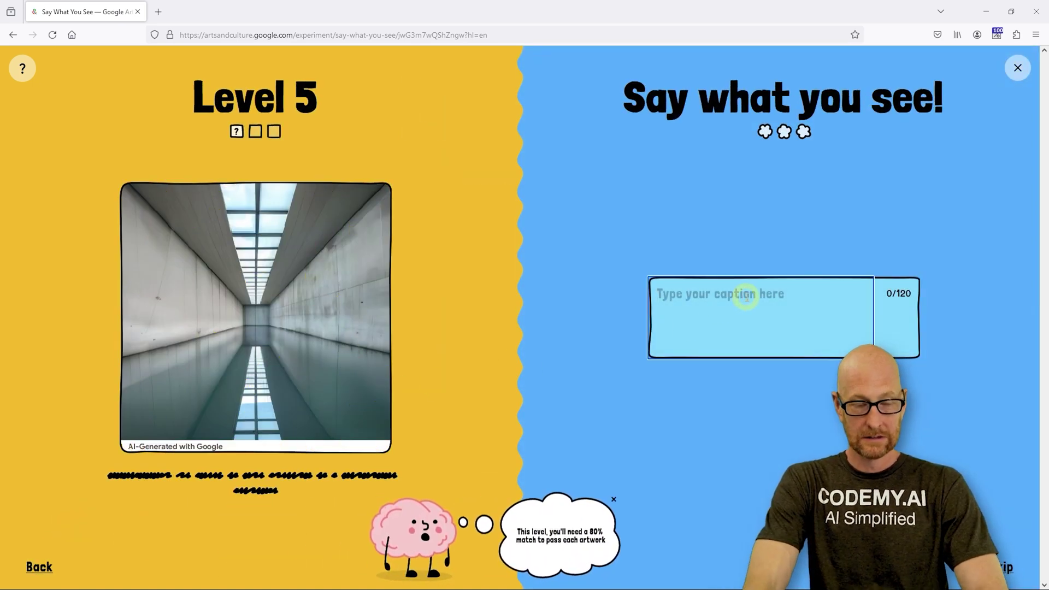
type("i")
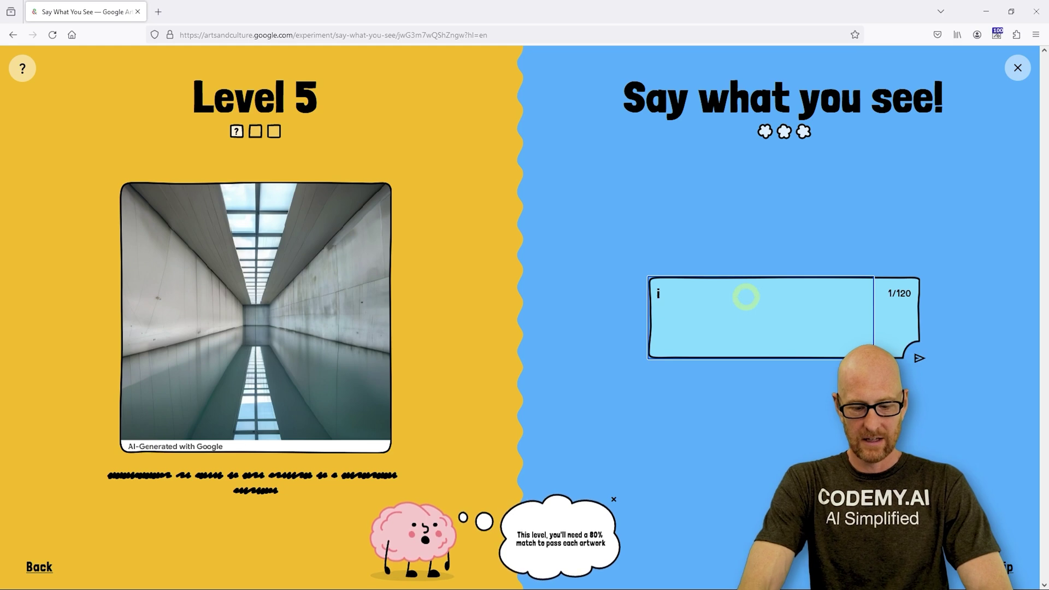
type("ndustrial ")
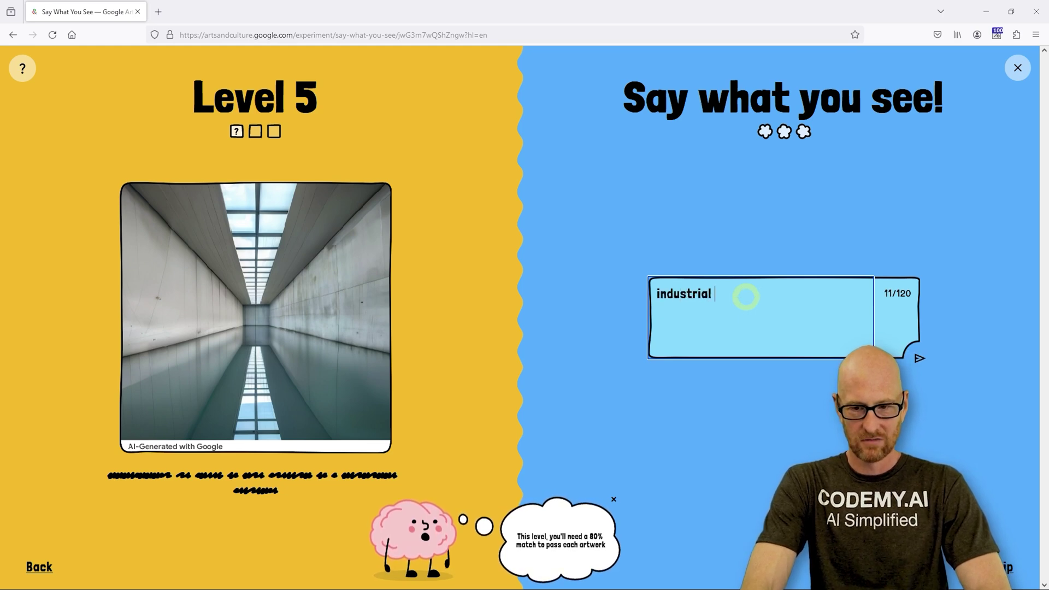
type("hallway st")
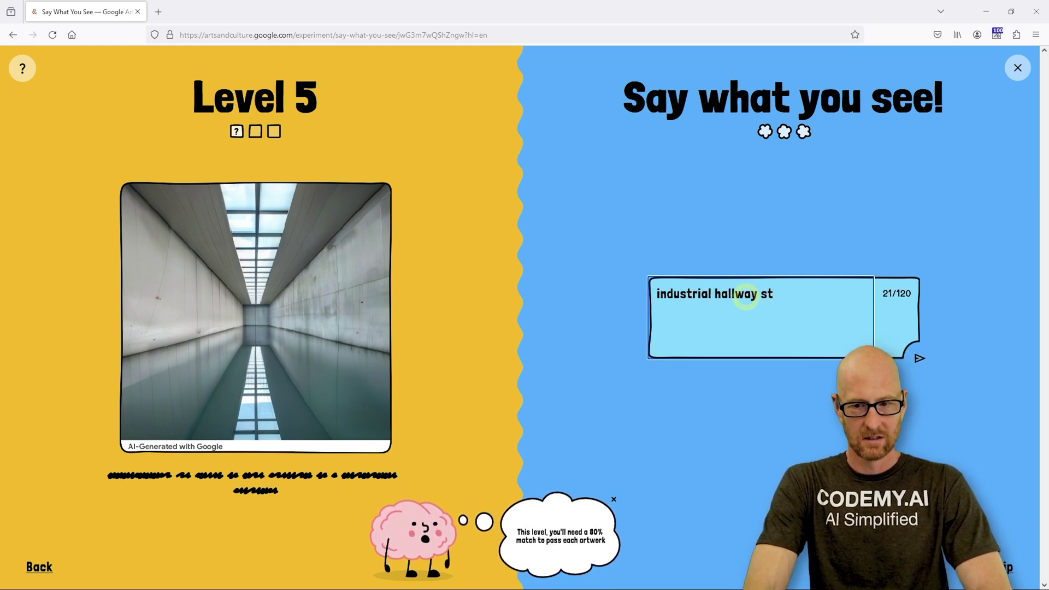
type("retching ")
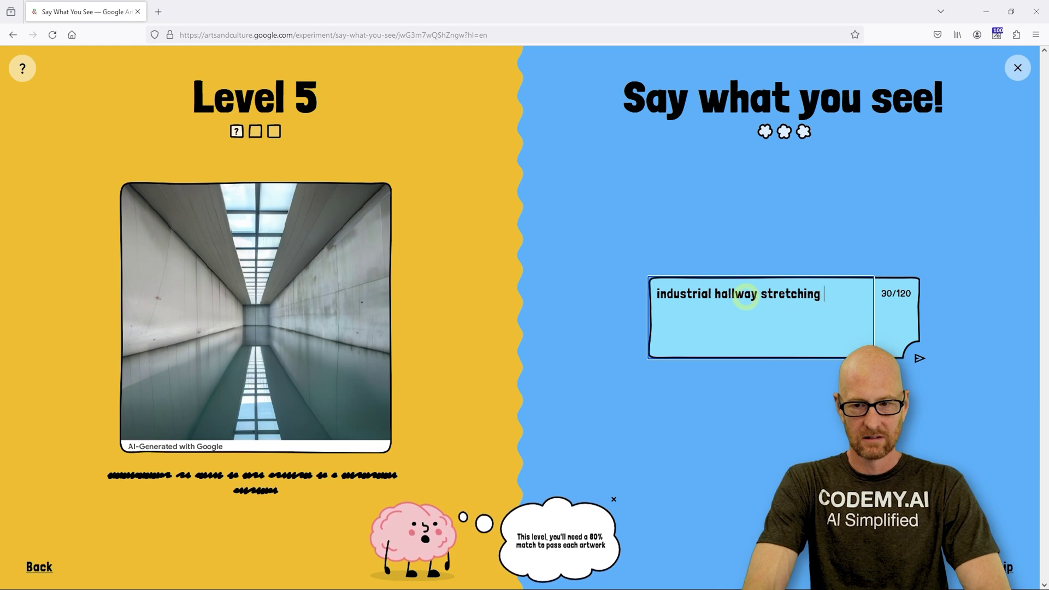
type("into the dista")
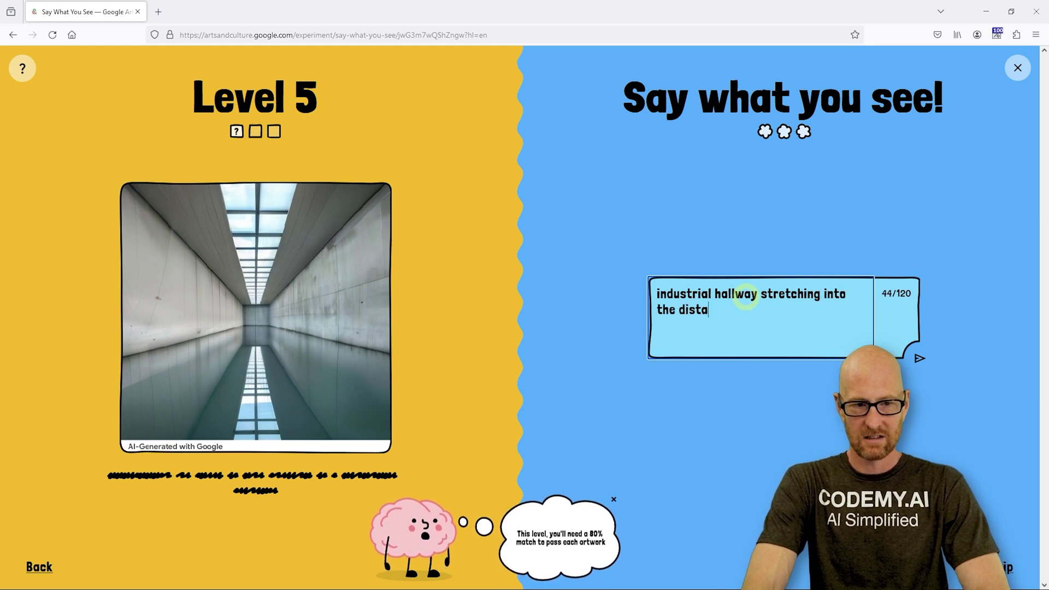
type("nce with fl")
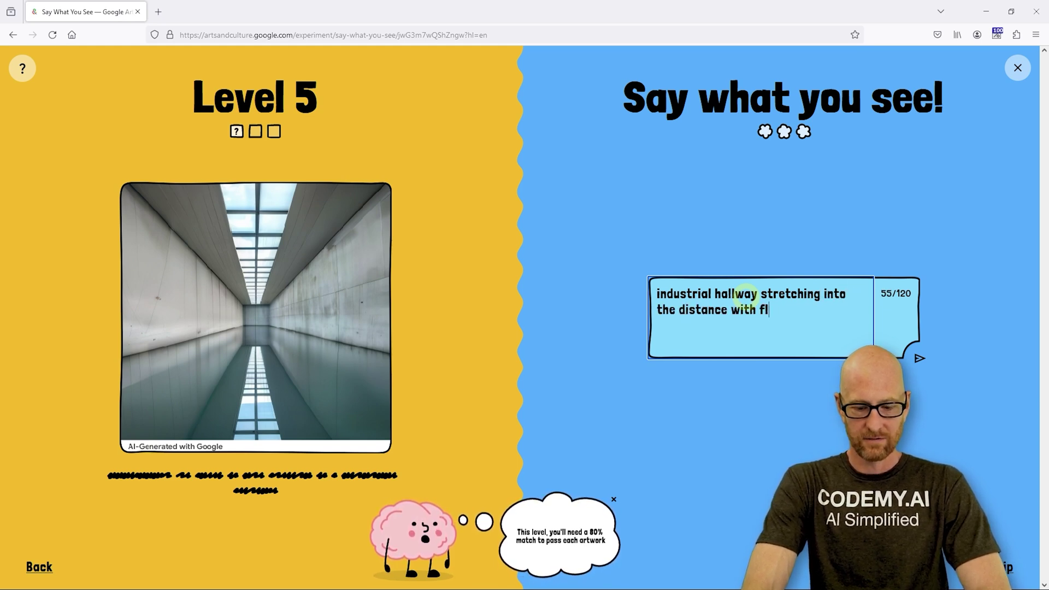